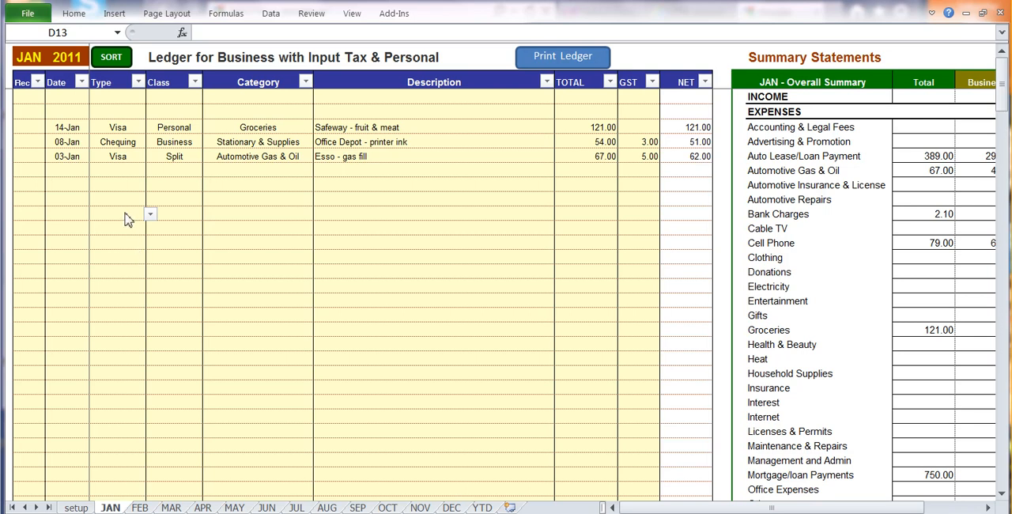
Step: Start a January ledger entry in row 13 with type Chequing, class Personal and category Cable TV
{"action": "left_click", "coordinate": [124, 215]}
{"action": "key", "text": "alt+Down"}
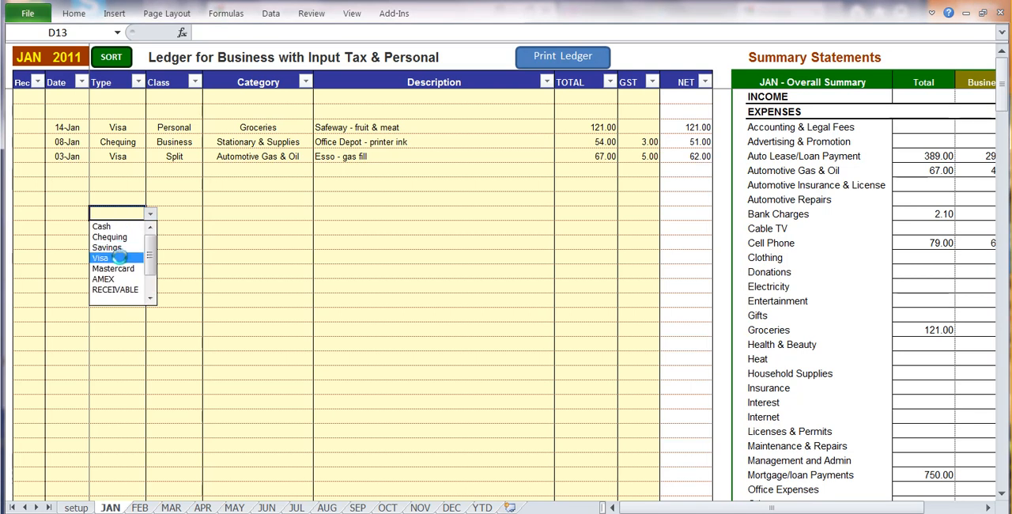
{"action": "left_click", "coordinate": [124, 239]}
{"action": "left_click", "coordinate": [176, 215]}
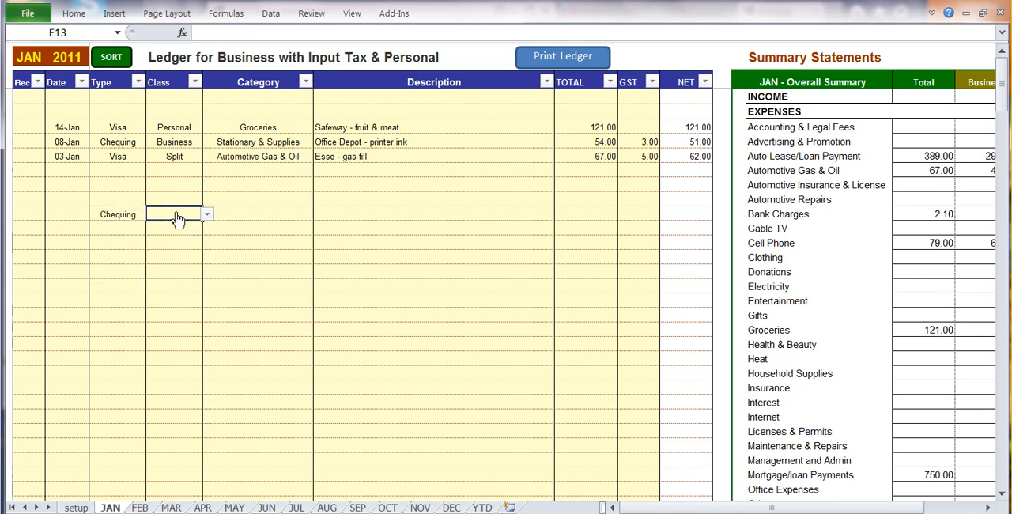
{"action": "key", "text": "alt+Down"}
{"action": "left_click", "coordinate": [178, 228]}
{"action": "left_click", "coordinate": [261, 215]}
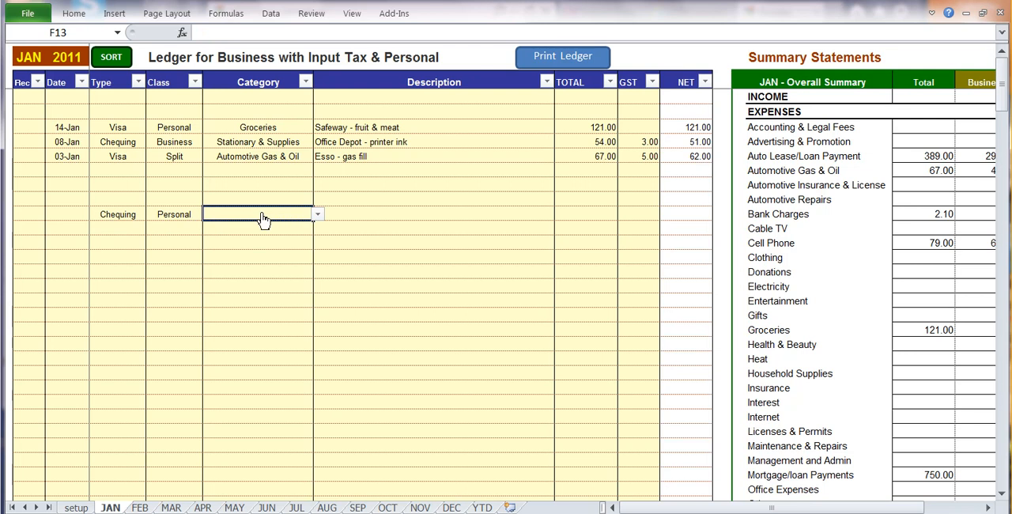
{"action": "key", "text": "alt+Down"}
{"action": "scroll", "coordinate": [325, 267], "scroll_direction": "down", "scroll_amount": 3}
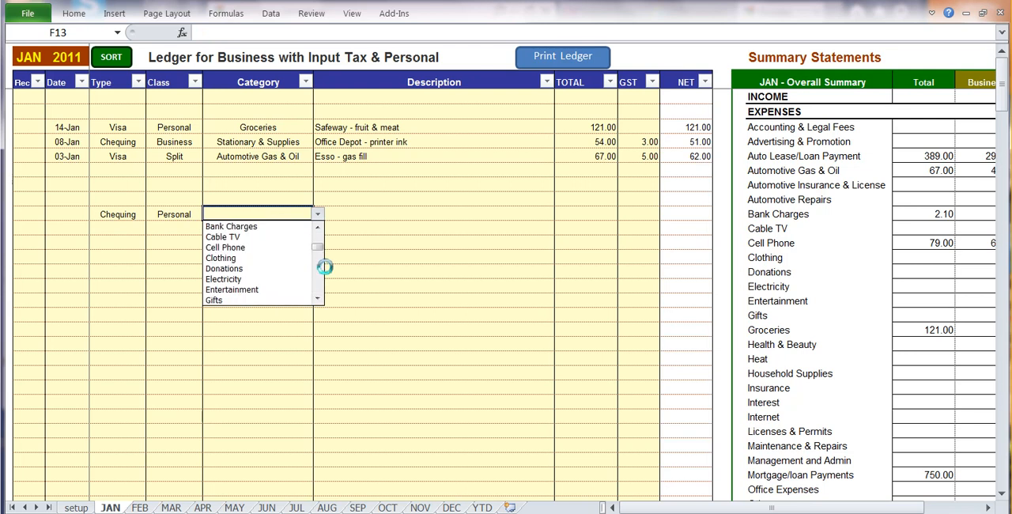
{"action": "left_click", "coordinate": [238, 237]}
Step: Enter the description "Monthly bill" and a total of 36 for the January Cable TV entry
{"action": "left_click", "coordinate": [360, 212]}
{"action": "type", "text": "mON"}
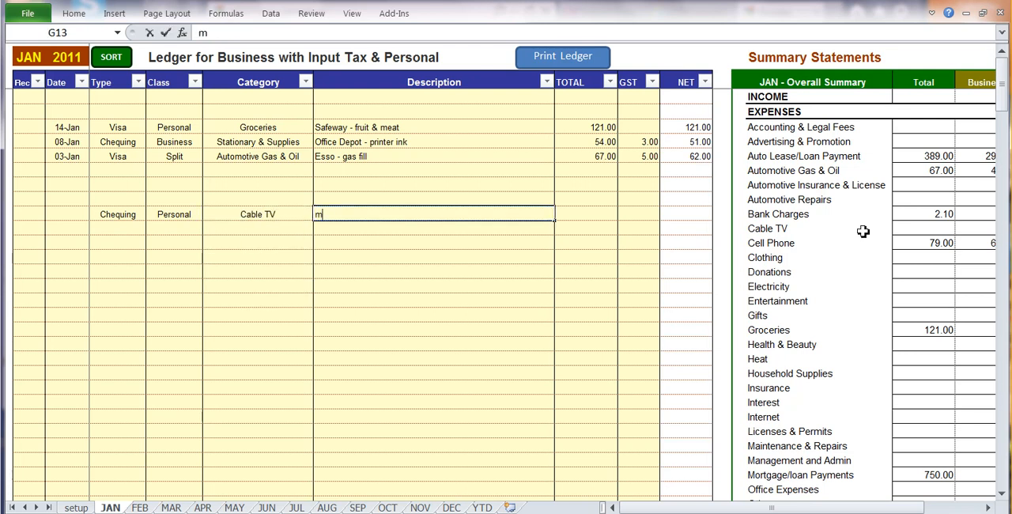
{"action": "key", "text": "BackSpace"}
{"action": "key", "text": "BackSpace"}
{"action": "key", "text": "BackSpace"}
{"action": "type", "text": "Monthly bill"}
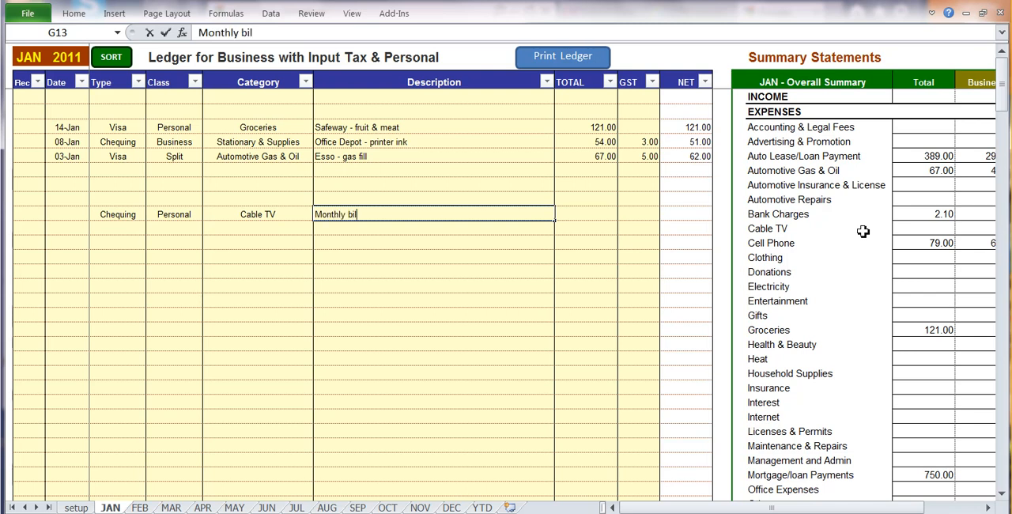
{"action": "key", "text": "Tab"}
{"action": "type", "text": "36"}
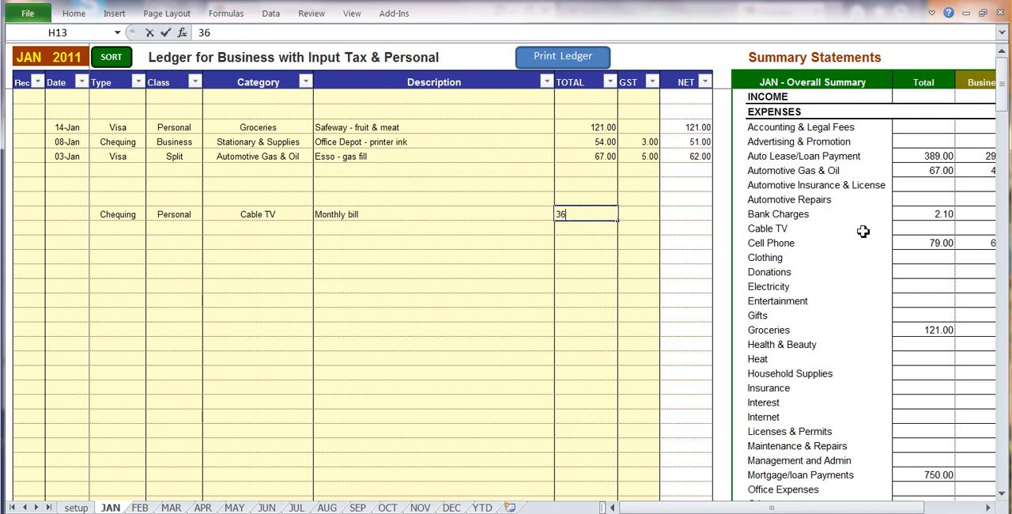
{"action": "key", "text": "Tab"}
{"action": "left_click", "coordinate": [172, 245]}
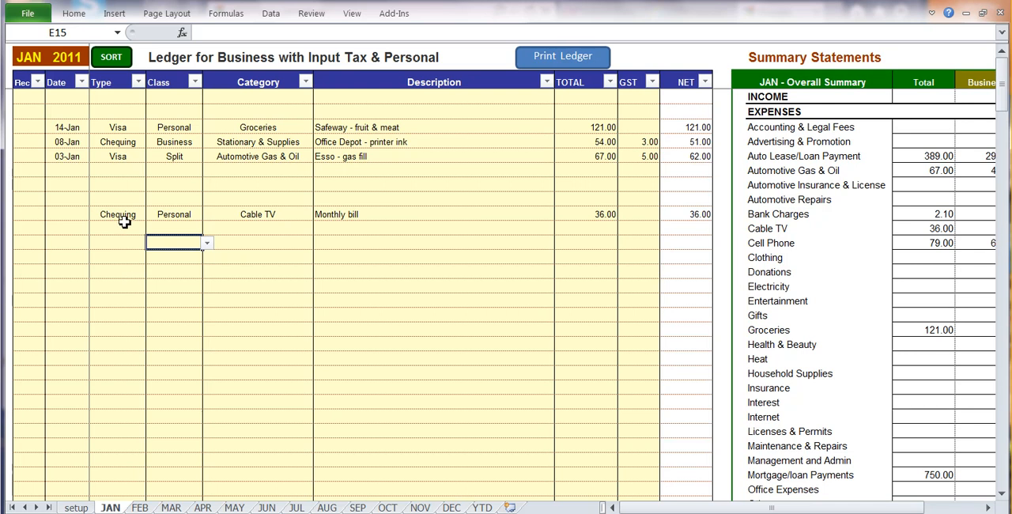
Step: Copy the January Cable TV entry in row 13, from its Type cell through its GST cell
{"action": "left_click", "coordinate": [76, 215]}
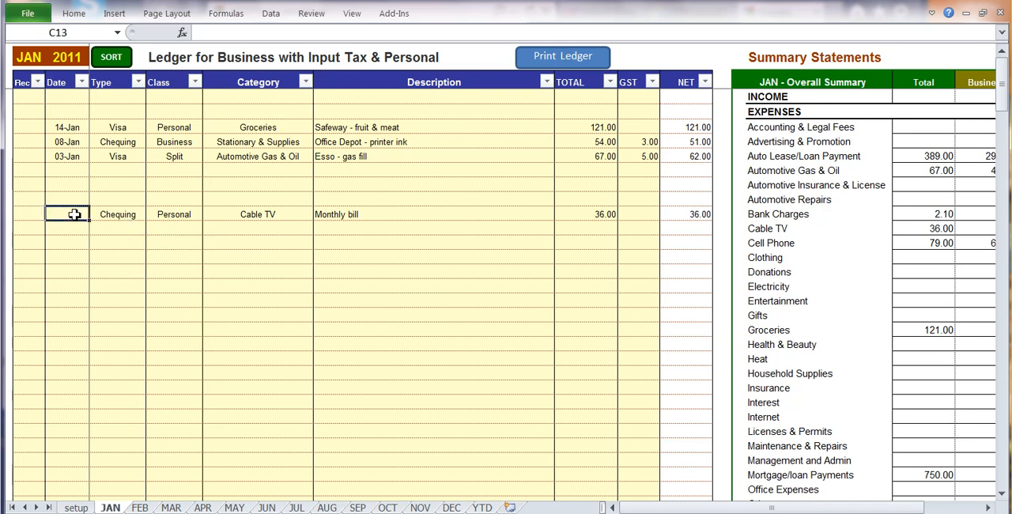
{"action": "left_click", "coordinate": [127, 231]}
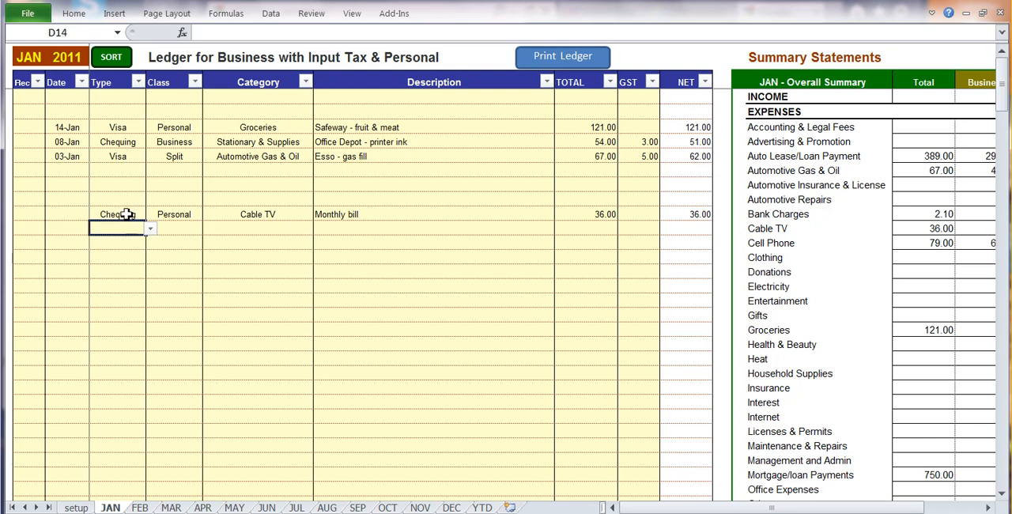
{"action": "left_click", "coordinate": [119, 215]}
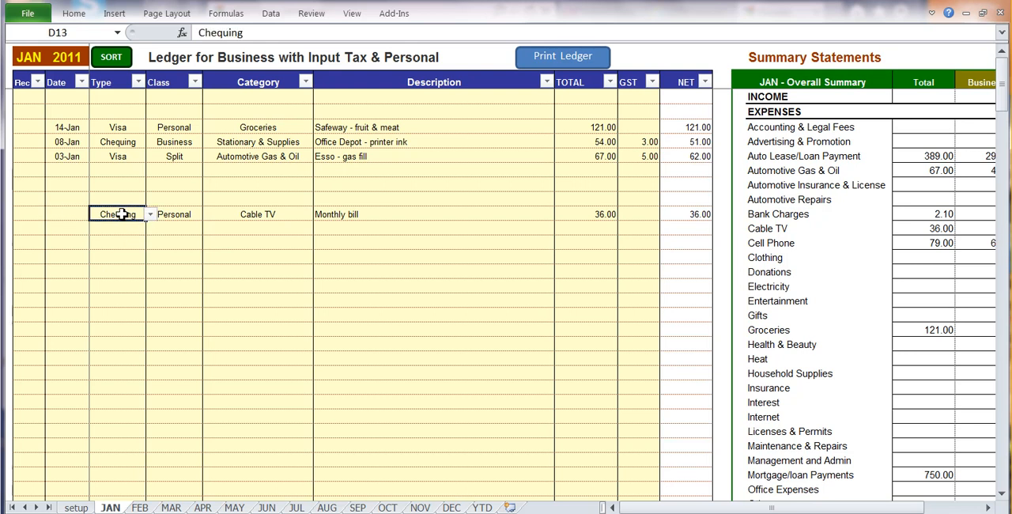
{"action": "left_click_drag", "start_coordinate": [118, 214], "coordinate": [639, 212]}
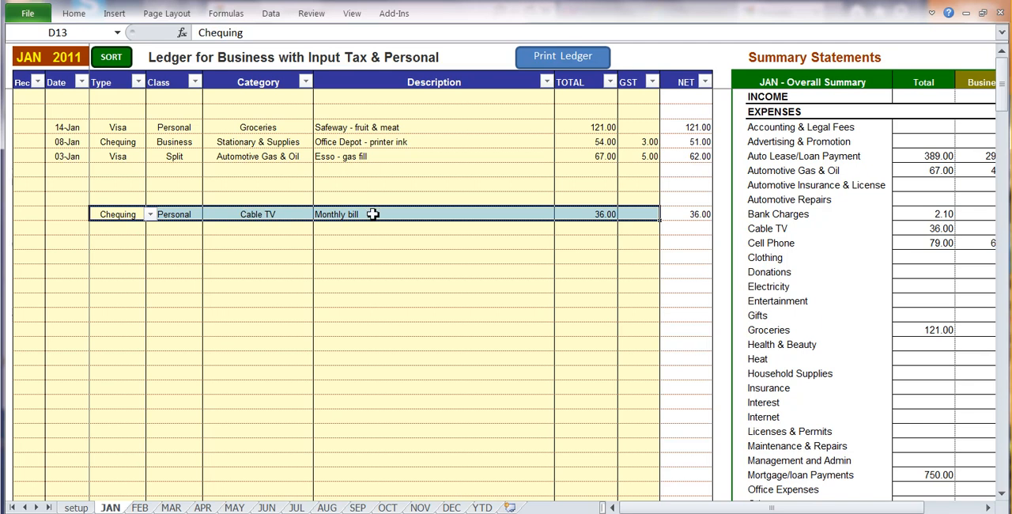
{"action": "right_click", "coordinate": [223, 214]}
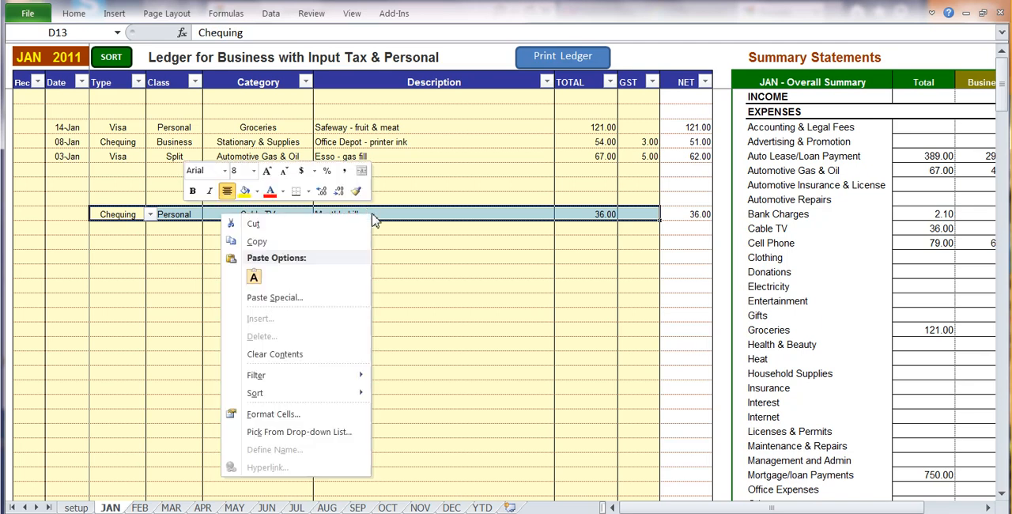
{"action": "left_click", "coordinate": [256, 242]}
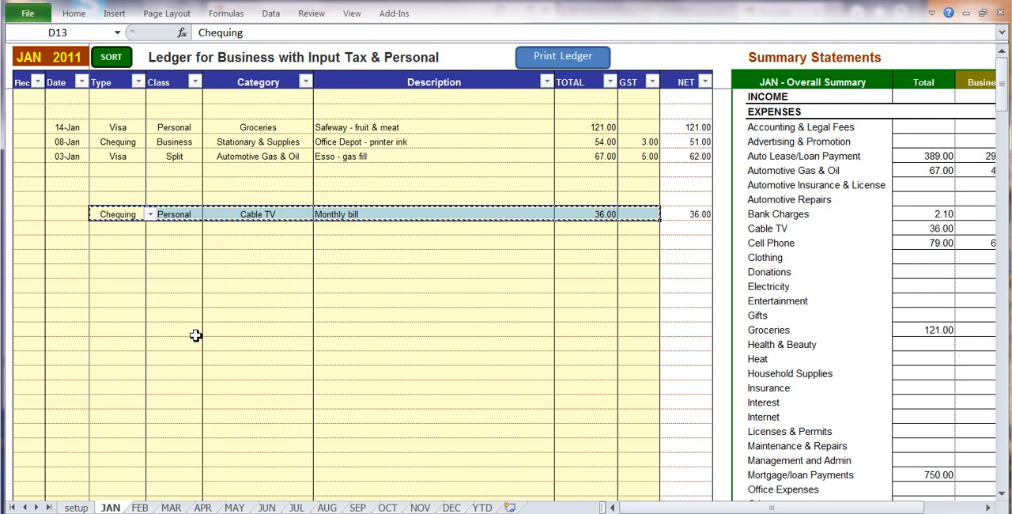
Step: Paste the copied Cable TV entry into the FEB ledger, starting at the Type cell of row 17
{"action": "left_click", "coordinate": [140, 507]}
{"action": "left_click", "coordinate": [114, 169]}
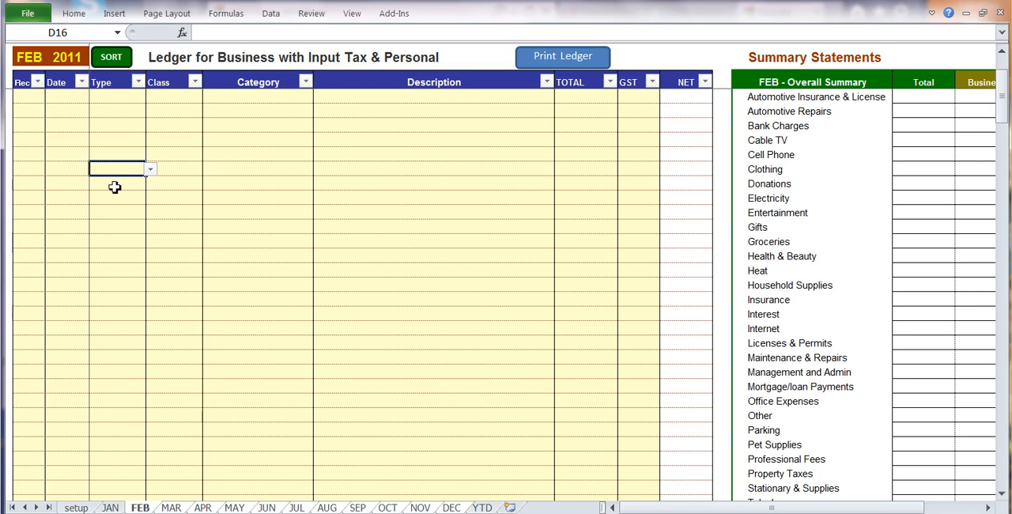
{"action": "left_click", "coordinate": [114, 187]}
{"action": "right_click", "coordinate": [112, 191]}
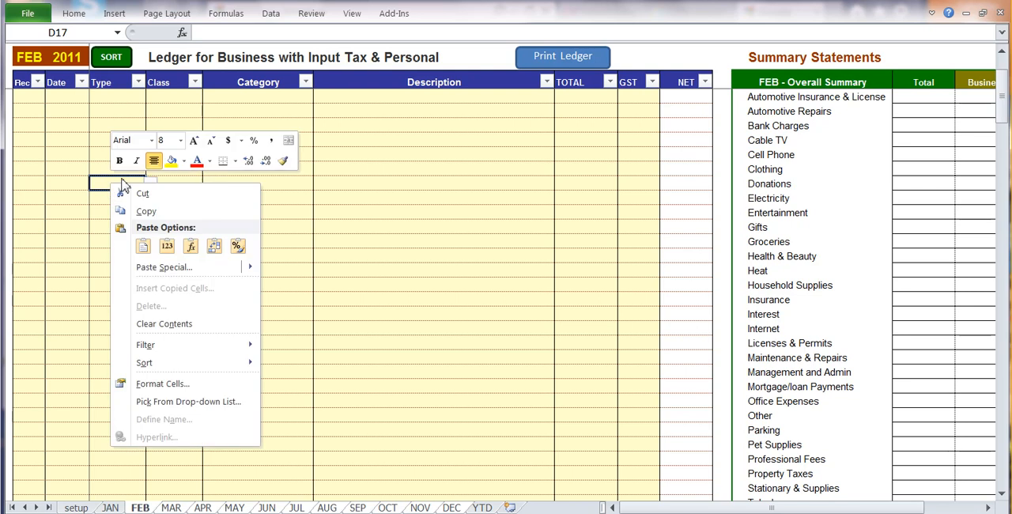
{"action": "left_click", "coordinate": [143, 248]}
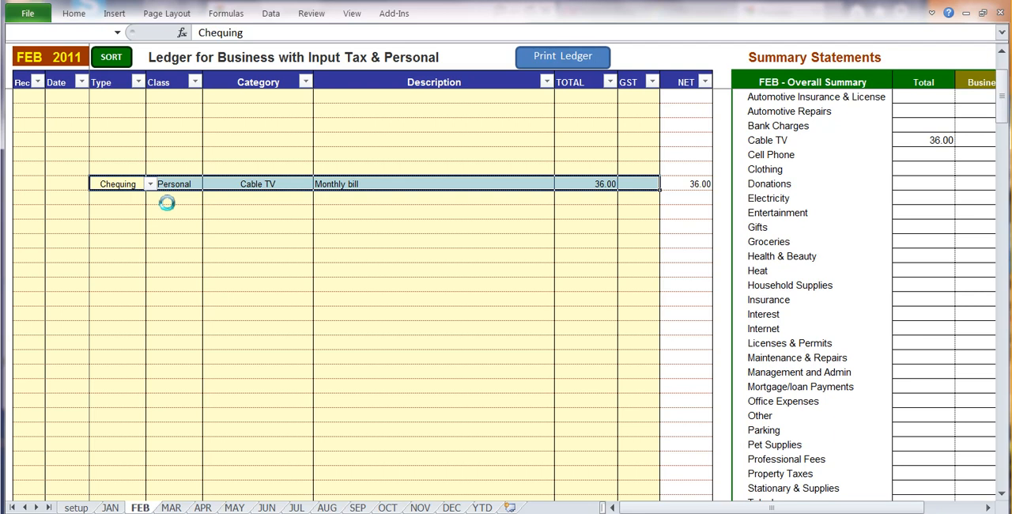
{"action": "left_click", "coordinate": [165, 199]}
{"action": "left_click", "coordinate": [68, 185]}
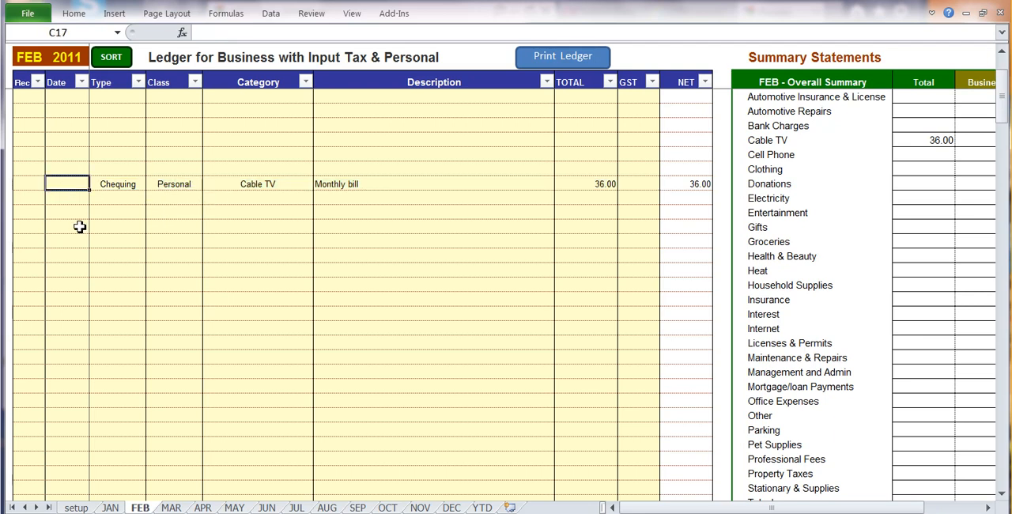
Step: Check the MAR, APR and MAY ledgers for the recurring Cable TV entry
{"action": "left_click", "coordinate": [179, 507]}
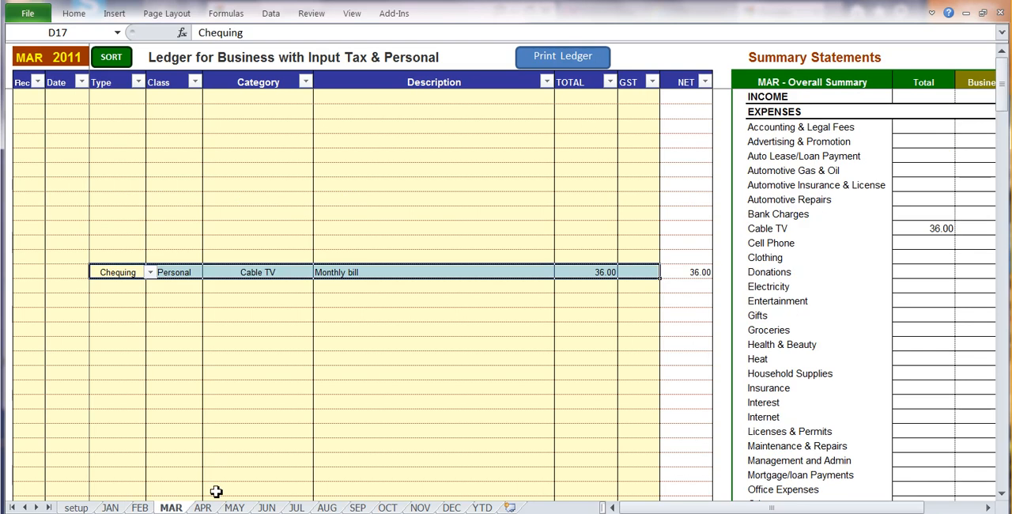
{"action": "left_click", "coordinate": [203, 507]}
{"action": "left_click", "coordinate": [234, 508]}
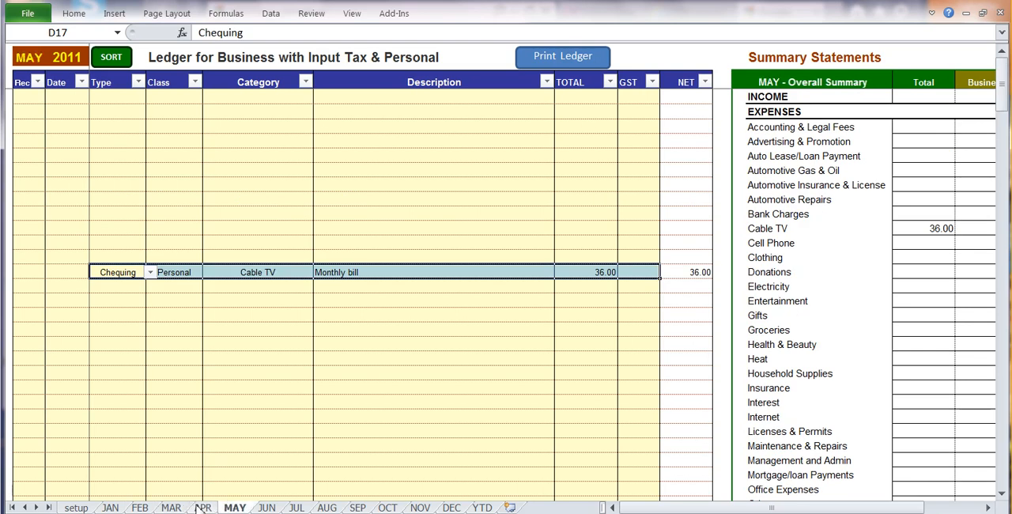
Step: Copy January's four recurring entries, from bank service fees to home mortgage payment, covering the Type through GST columns
{"action": "left_click", "coordinate": [110, 508]}
{"action": "scroll", "coordinate": [230, 310], "scroll_direction": "down", "scroll_amount": 4}
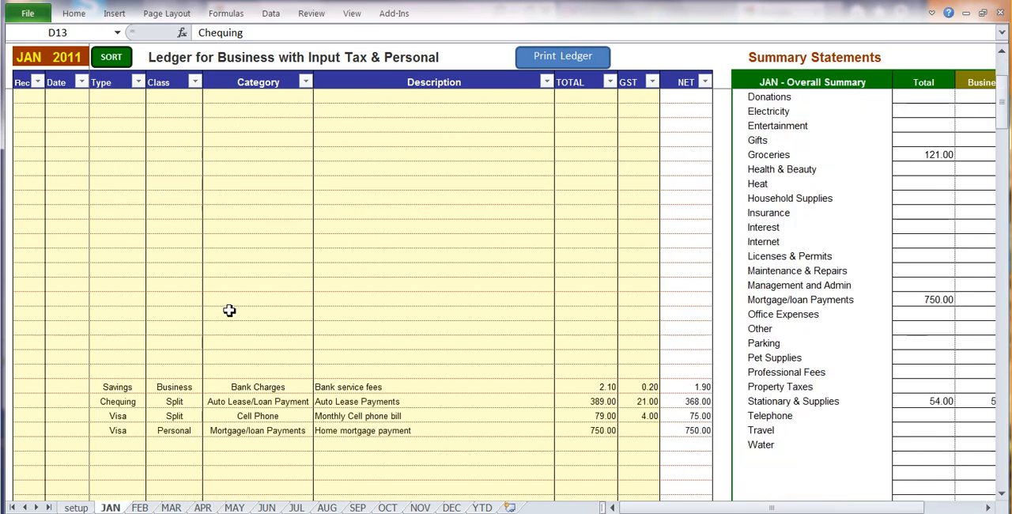
{"action": "scroll", "coordinate": [229, 310], "scroll_direction": "down", "scroll_amount": 5}
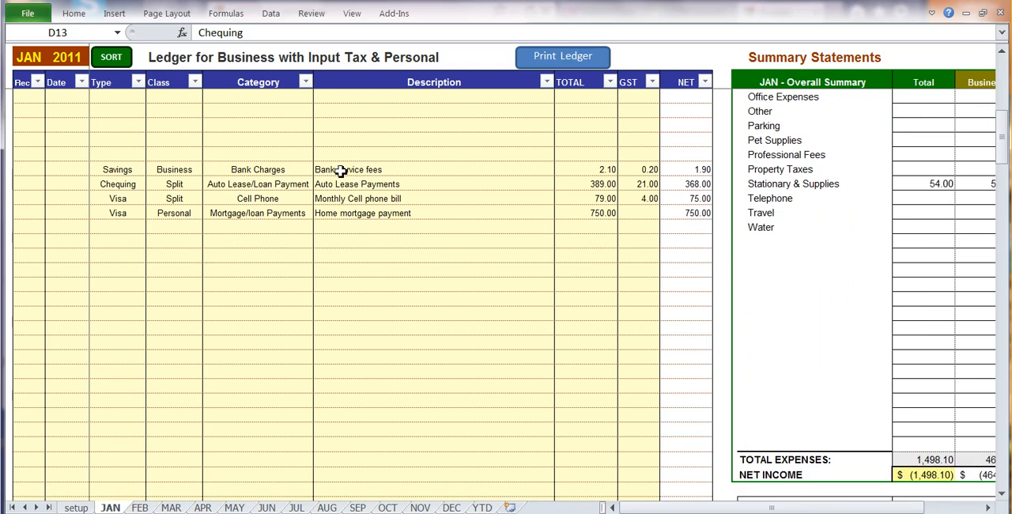
{"action": "left_click", "coordinate": [341, 171]}
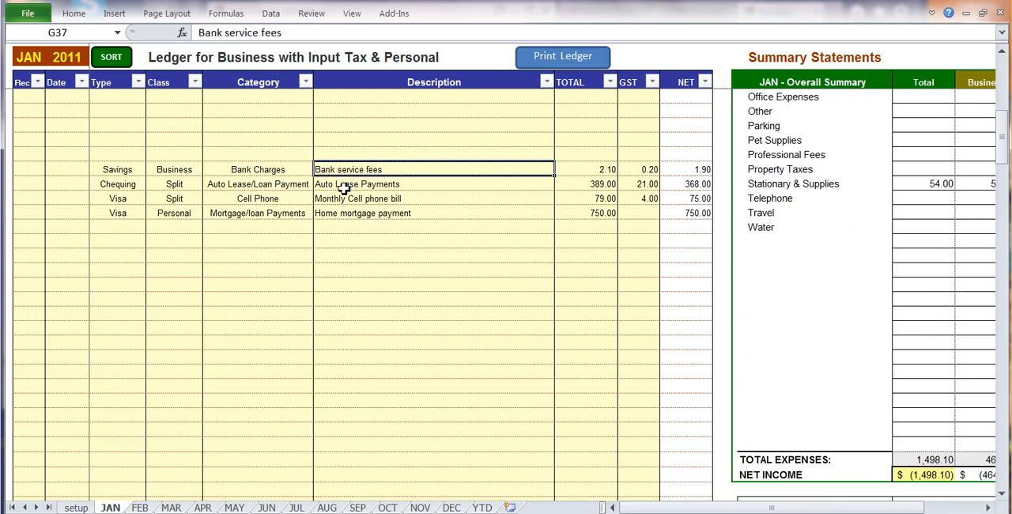
{"action": "left_click", "coordinate": [344, 186]}
{"action": "left_click", "coordinate": [346, 200]}
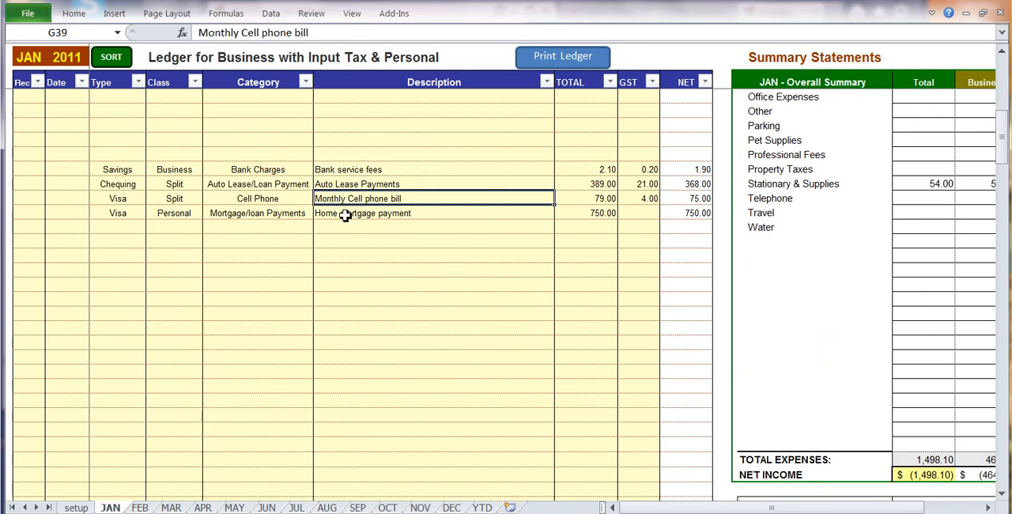
{"action": "left_click", "coordinate": [346, 216]}
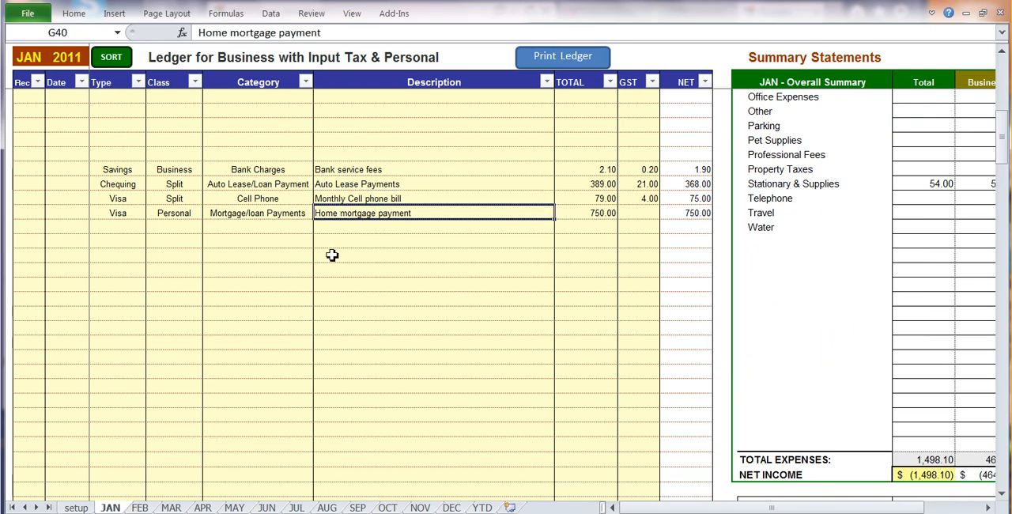
{"action": "left_click_drag", "start_coordinate": [103, 170], "coordinate": [629, 215]}
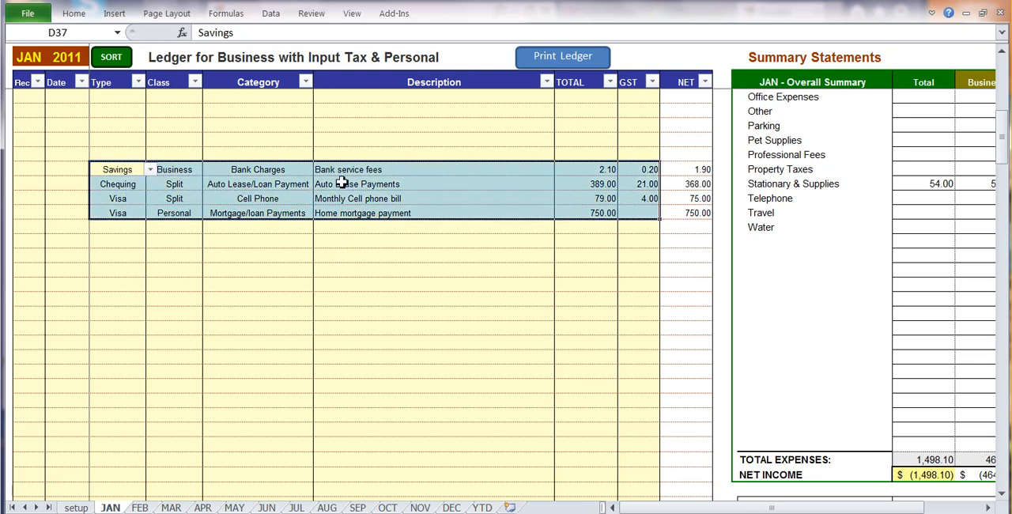
{"action": "right_click", "coordinate": [419, 193]}
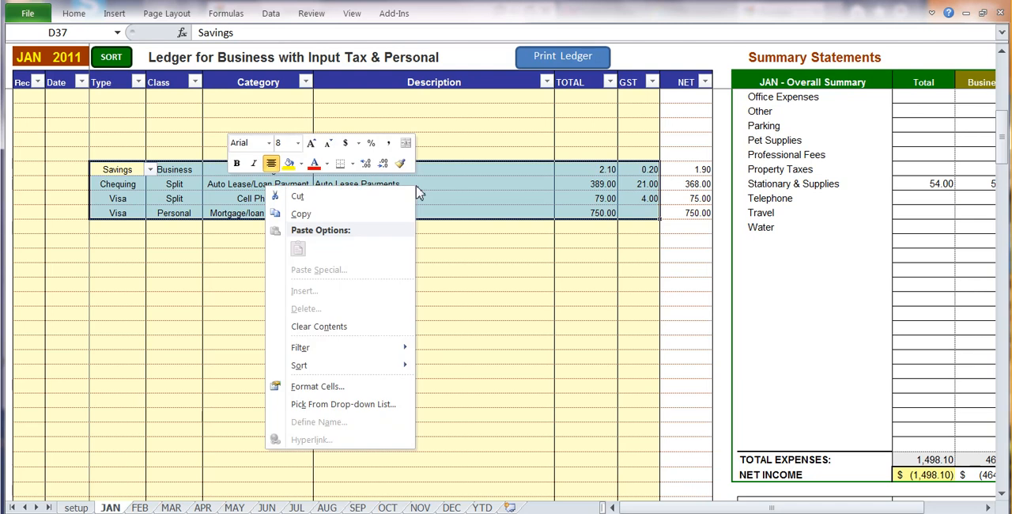
{"action": "left_click", "coordinate": [298, 215]}
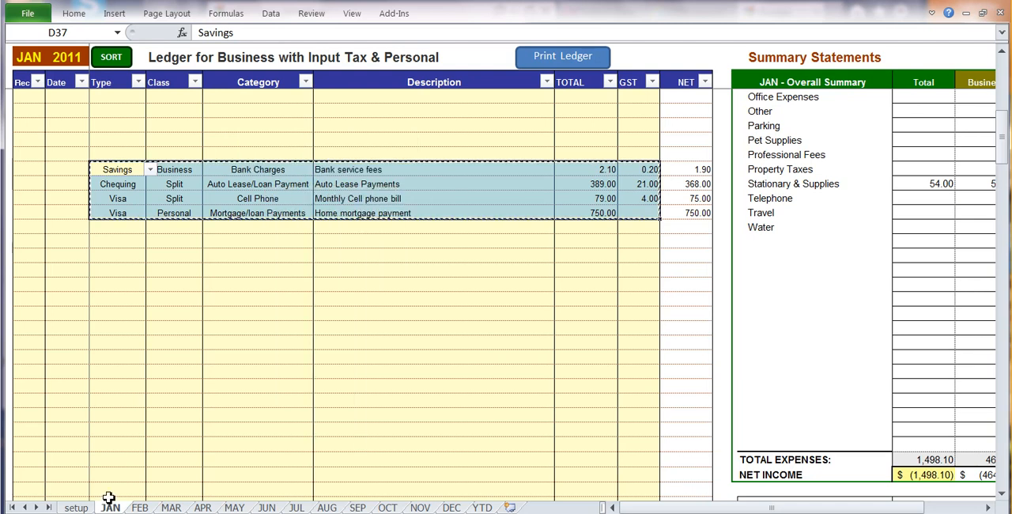
Step: Paste the four copied recurring entries into the FEB ledger, starting at the Type cell of row 19
{"action": "left_click", "coordinate": [140, 508]}
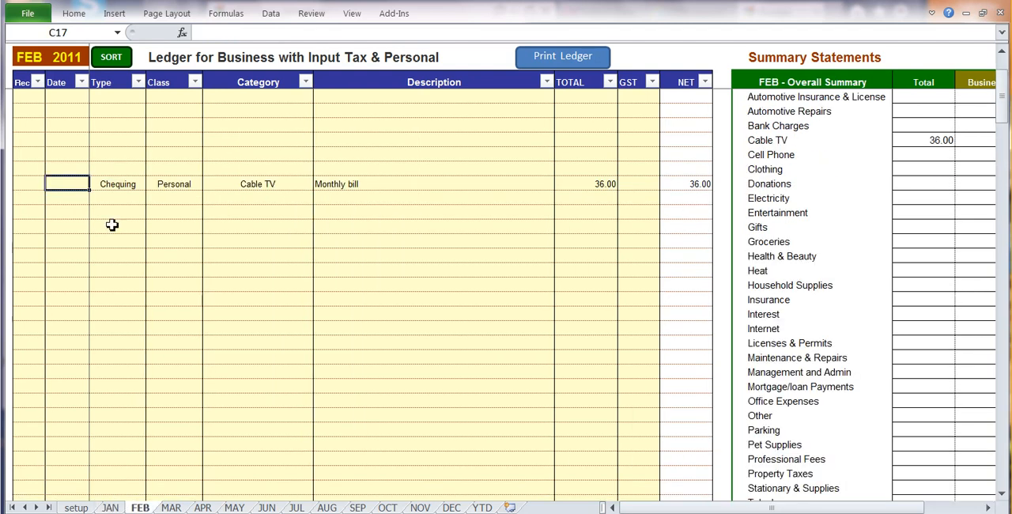
{"action": "left_click", "coordinate": [119, 215]}
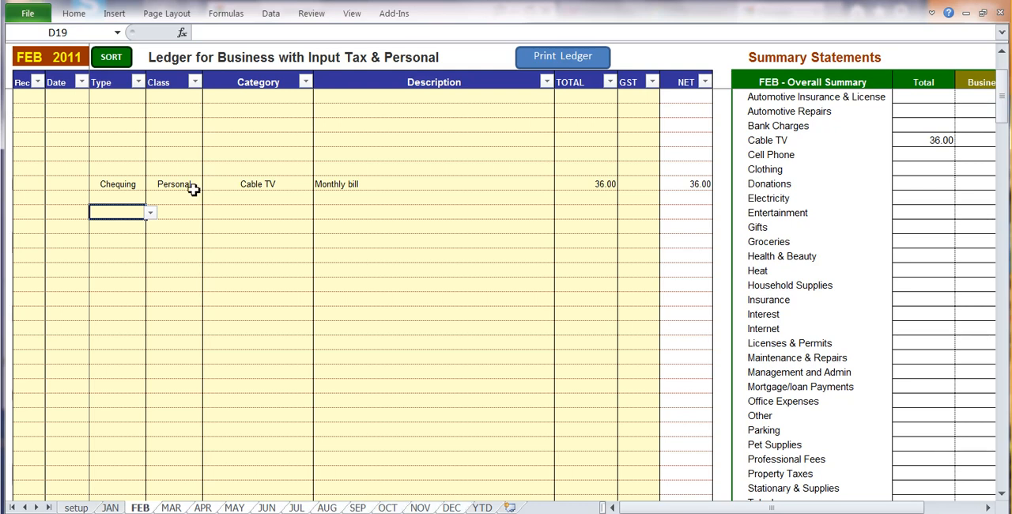
{"action": "right_click", "coordinate": [116, 218]}
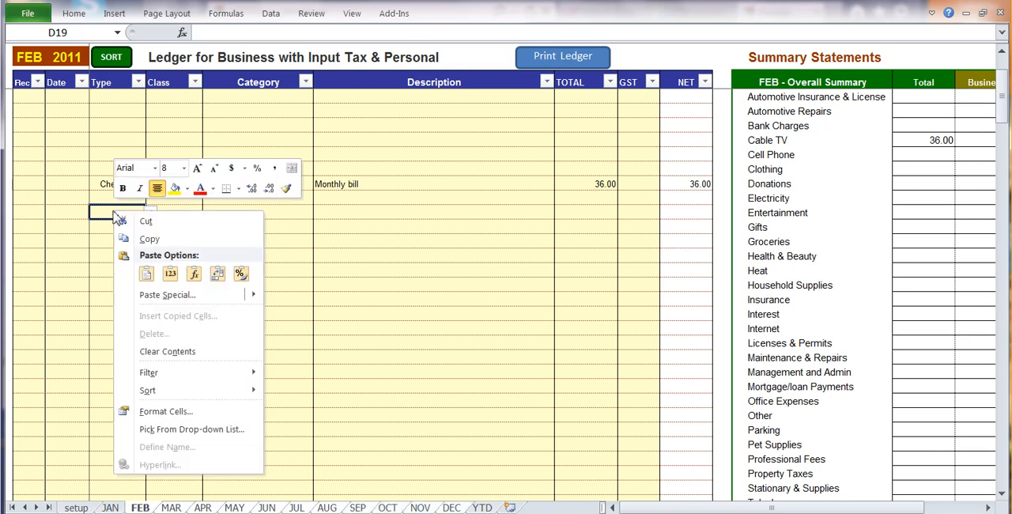
{"action": "left_click", "coordinate": [152, 279]}
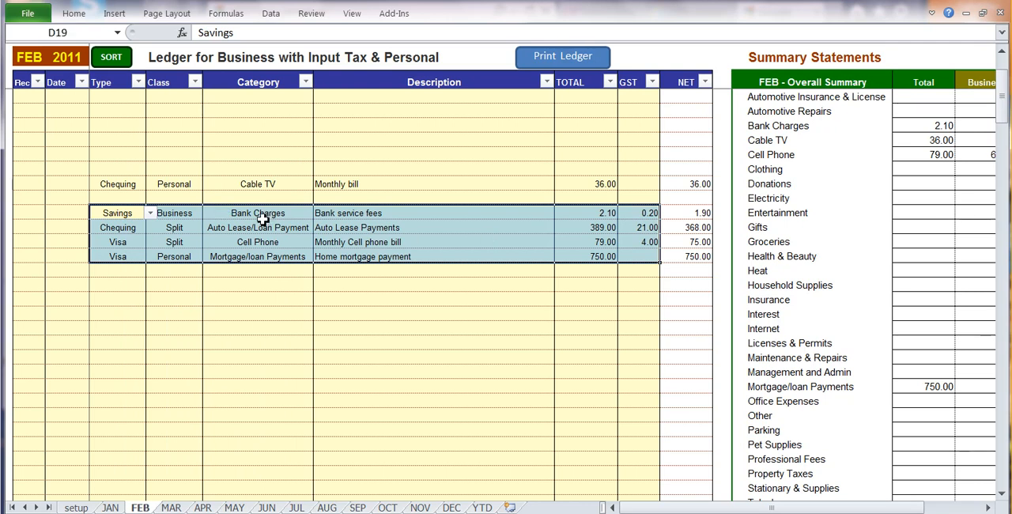
Step: Examine the reconciliation, total, type and category cells of the bank service fees entry pasted into February
{"action": "left_click", "coordinate": [263, 218]}
{"action": "left_click", "coordinate": [37, 215]}
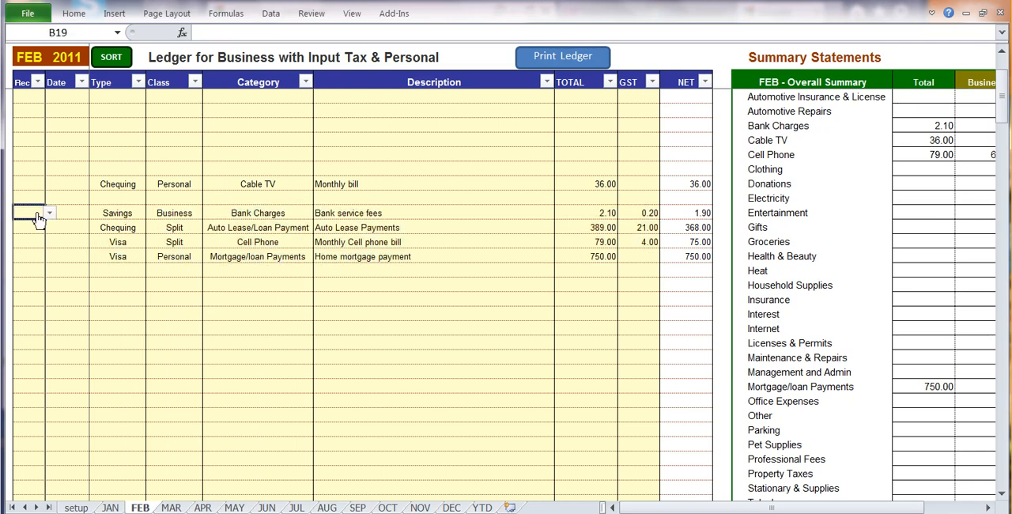
{"action": "left_click", "coordinate": [49, 213]}
{"action": "key", "text": "Escape"}
{"action": "left_click", "coordinate": [576, 214]}
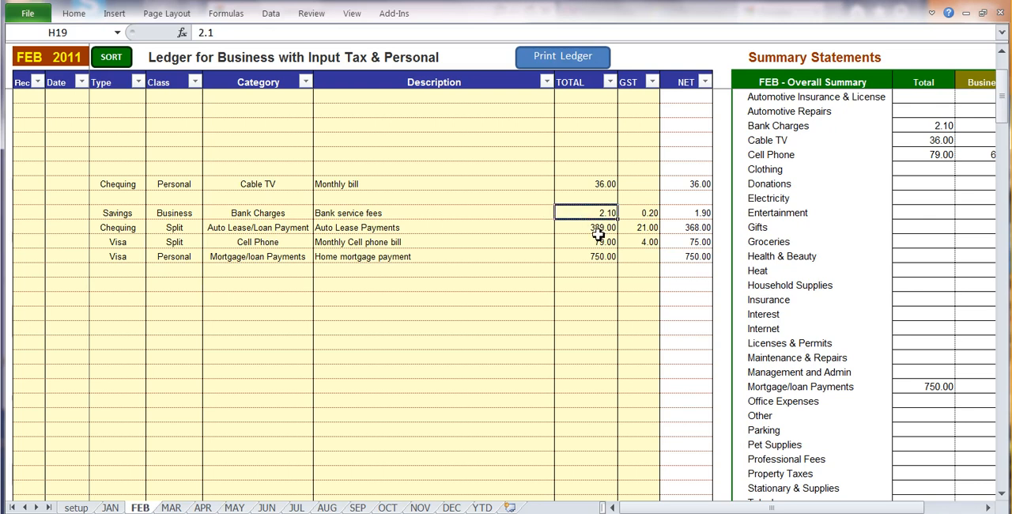
{"action": "left_click", "coordinate": [246, 212]}
{"action": "left_click", "coordinate": [118, 213]}
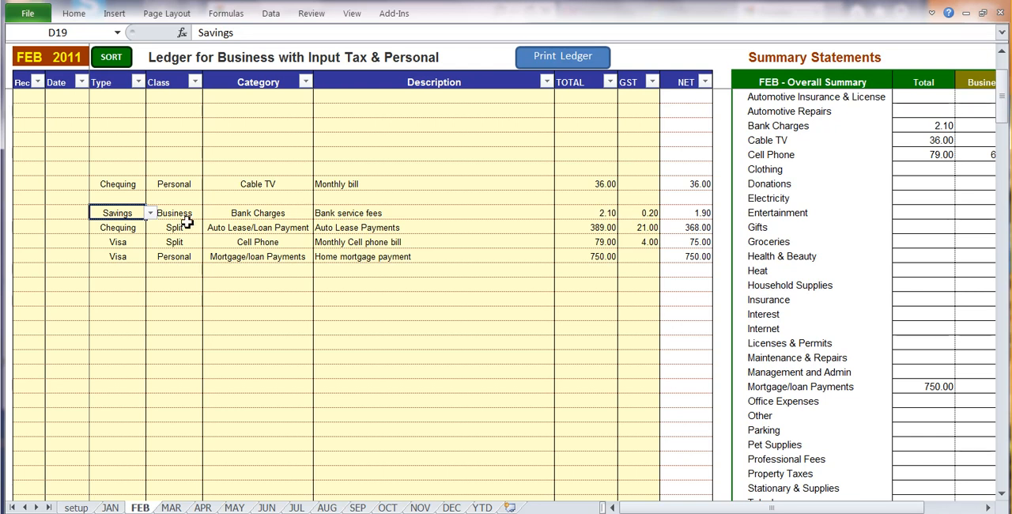
{"action": "left_click", "coordinate": [230, 214]}
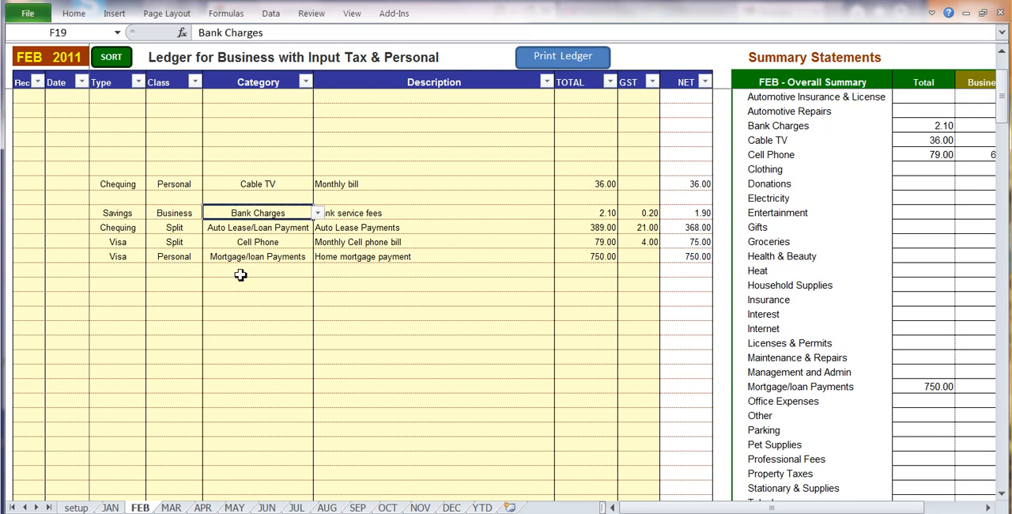
{"action": "left_click", "coordinate": [124, 271]}
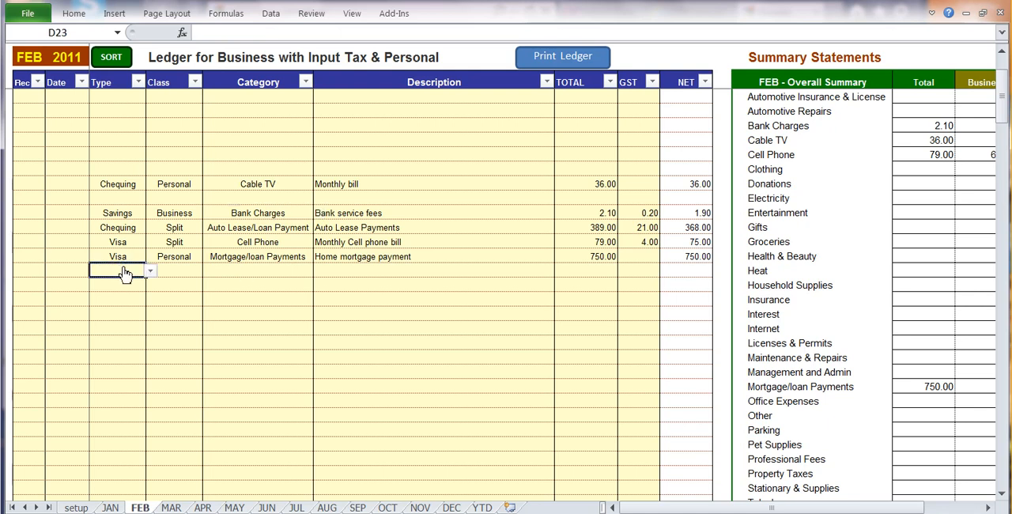